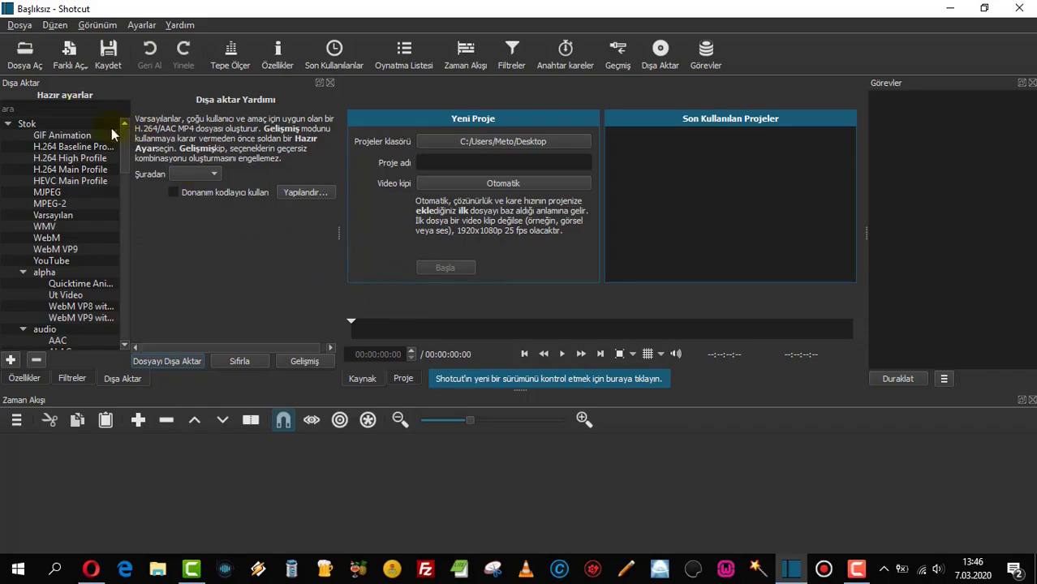
# - Open Very Funny Videos HD from the desktop and add it along with Mutfak mikser ses bir saat to the playlist
pyautogui.click(26, 51)
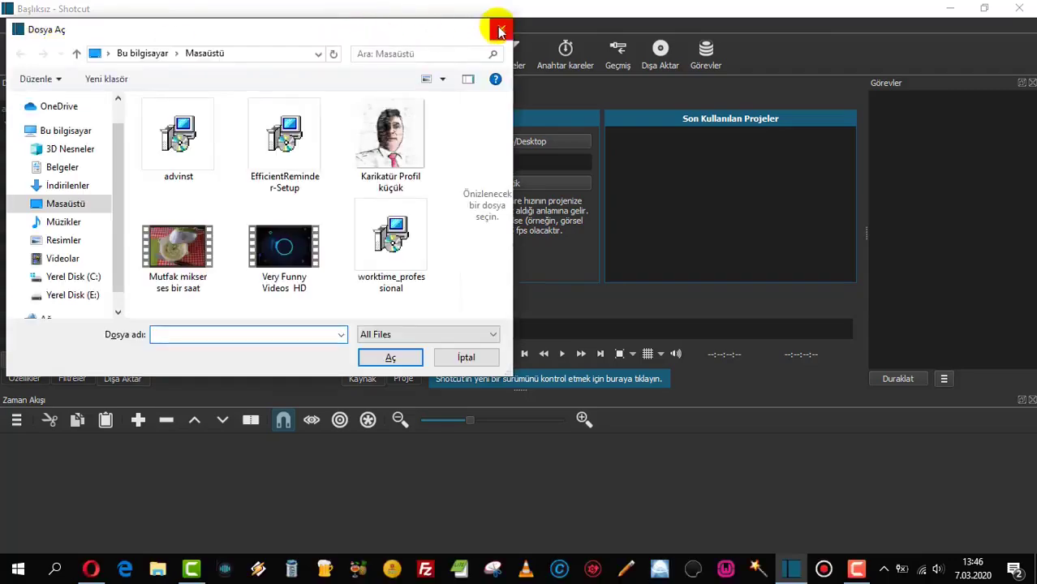
pyautogui.click(501, 31)
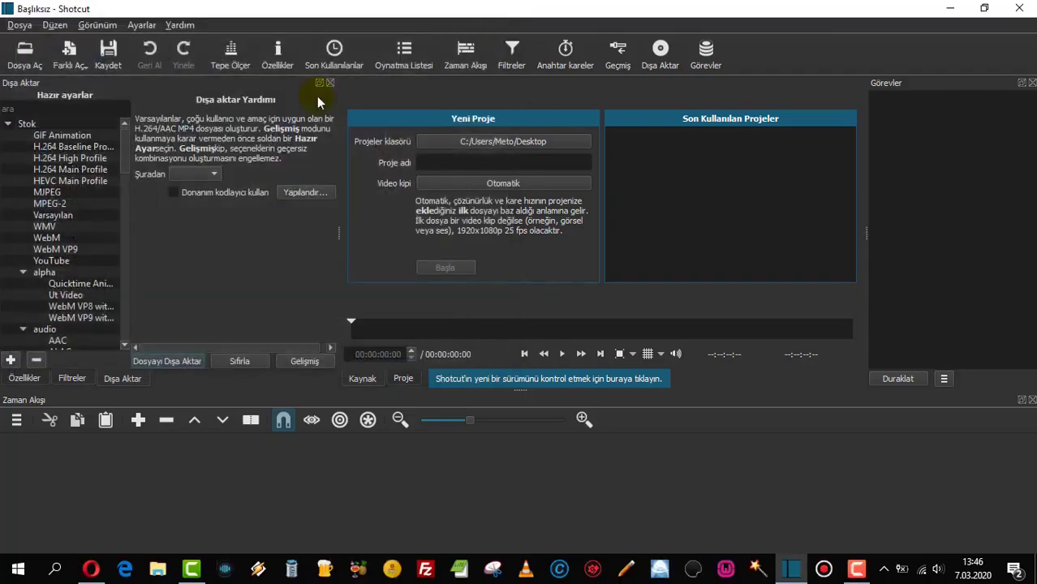
pyautogui.click(36, 60)
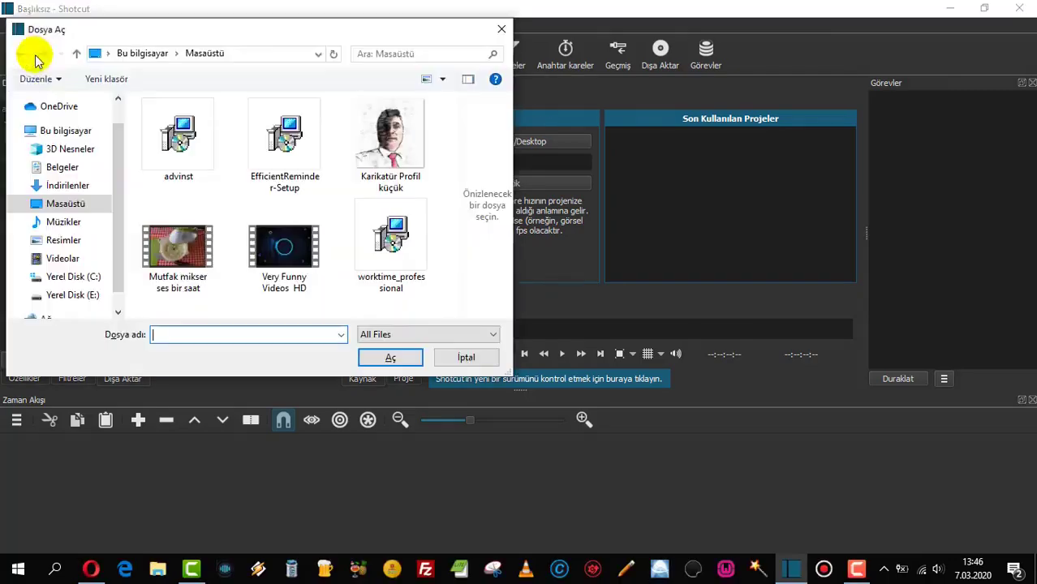
pyautogui.doubleClick(282, 253)
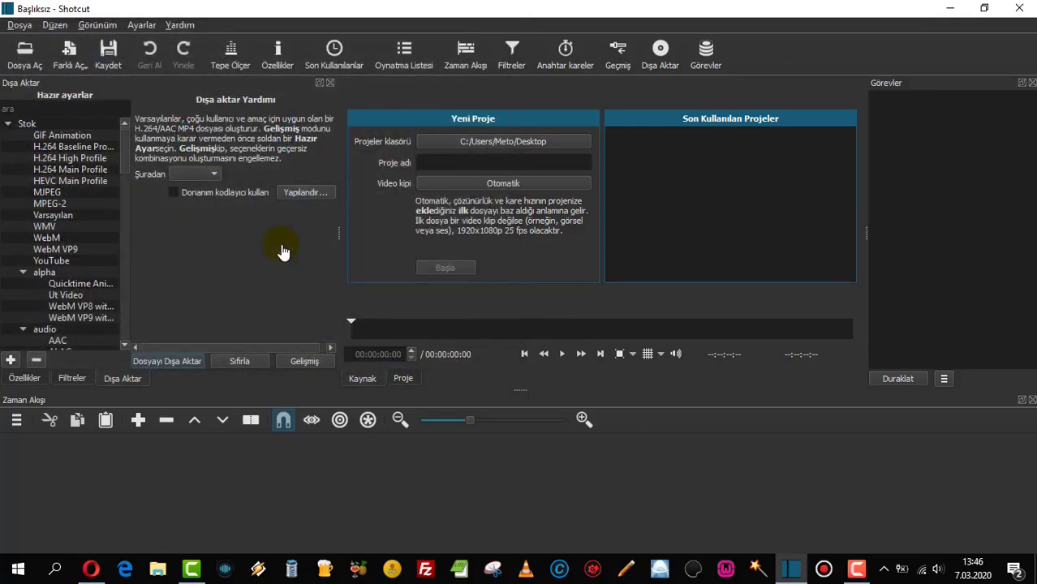
pyautogui.click(563, 355)
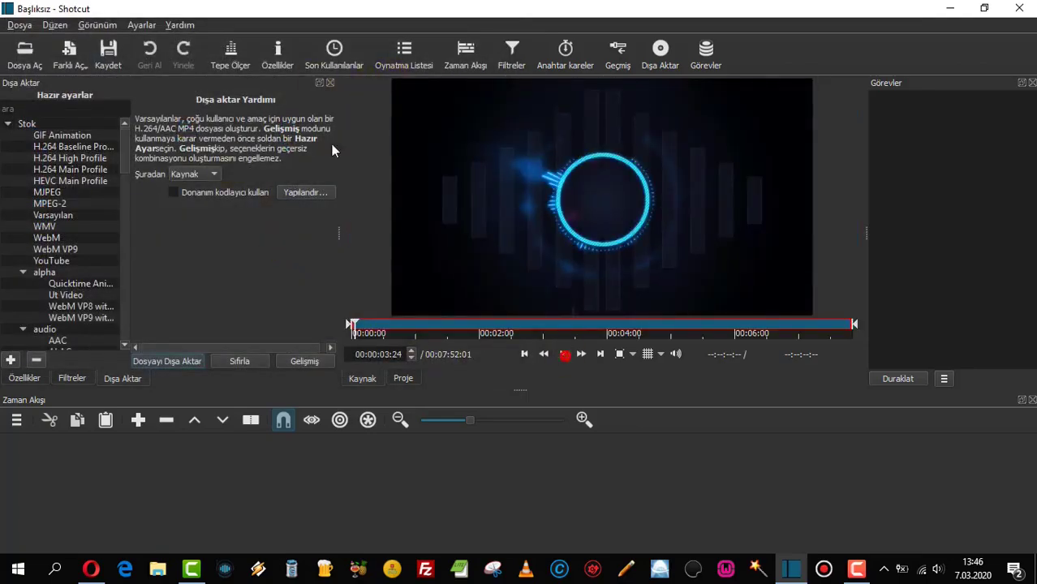
pyautogui.click(419, 57)
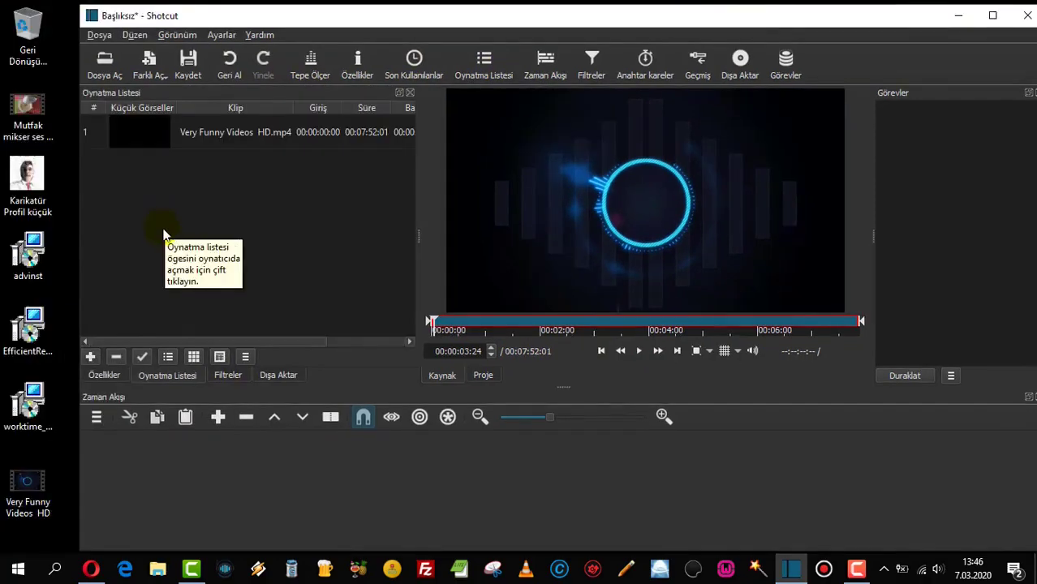
pyautogui.moveTo(59, 119); pyautogui.dragTo(139, 209)
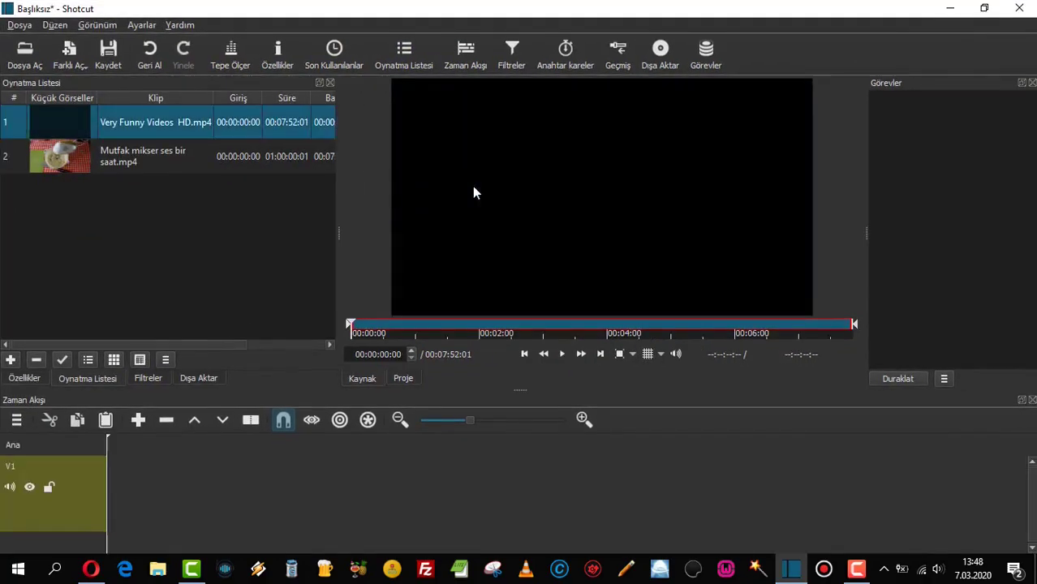
# - Trim the Very Funny Videos clip to run from 00:00:26:13 to 00:04:05:09 and place it at the start of video track V1
pyautogui.click(562, 354)
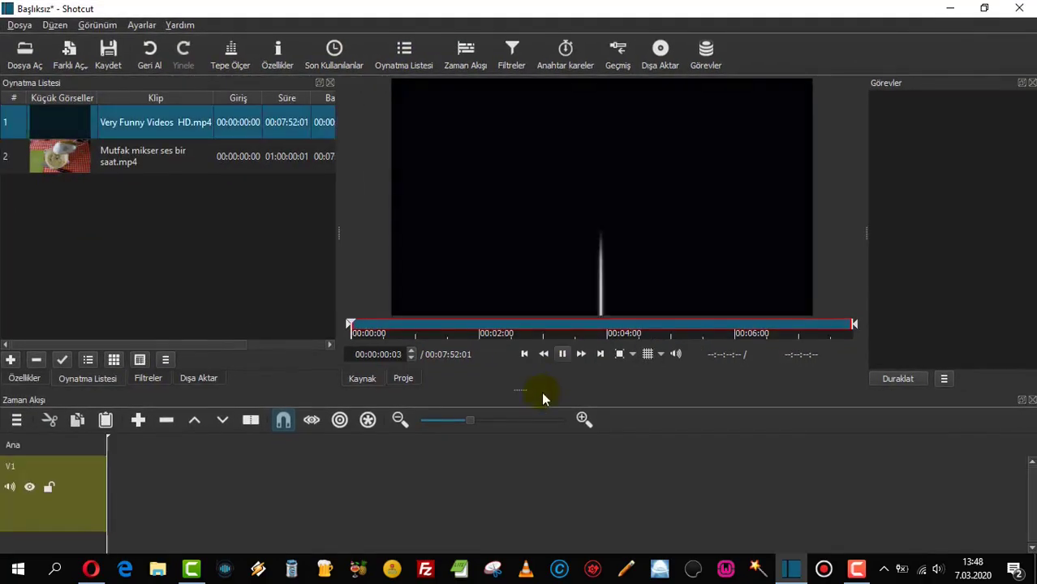
pyautogui.moveTo(351, 324); pyautogui.dragTo(355, 324)
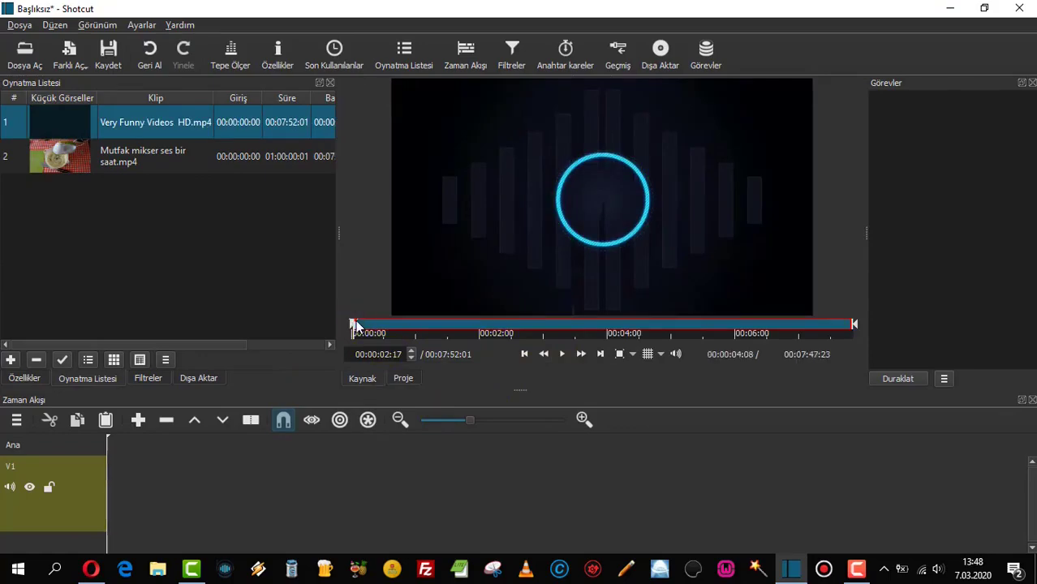
pyautogui.click(355, 324)
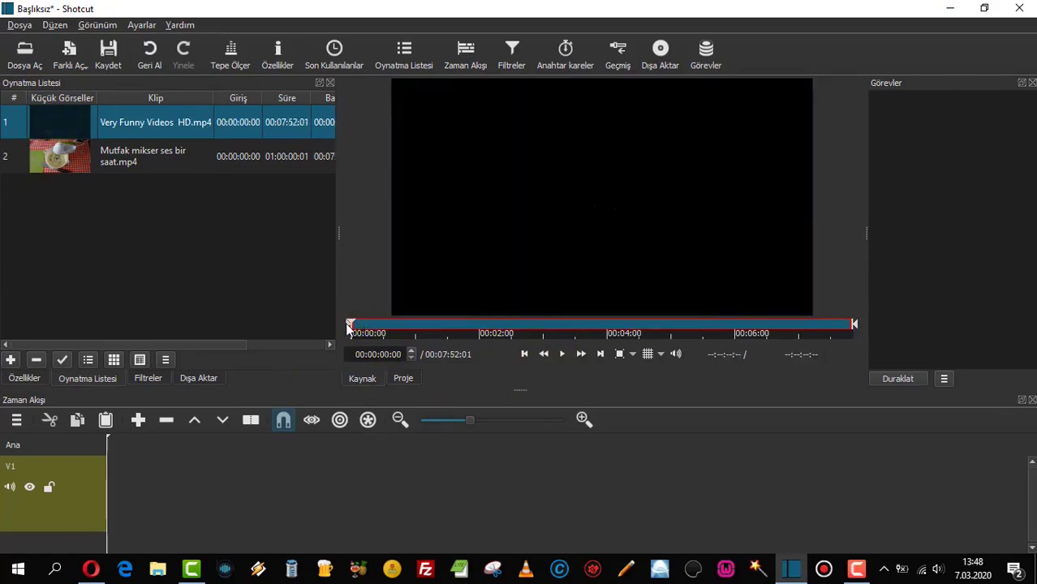
pyautogui.moveTo(354, 325)
pyautogui.mouseDown()
pyautogui.moveTo(392, 326)
pyautogui.moveTo(377, 326)
pyautogui.mouseUp()
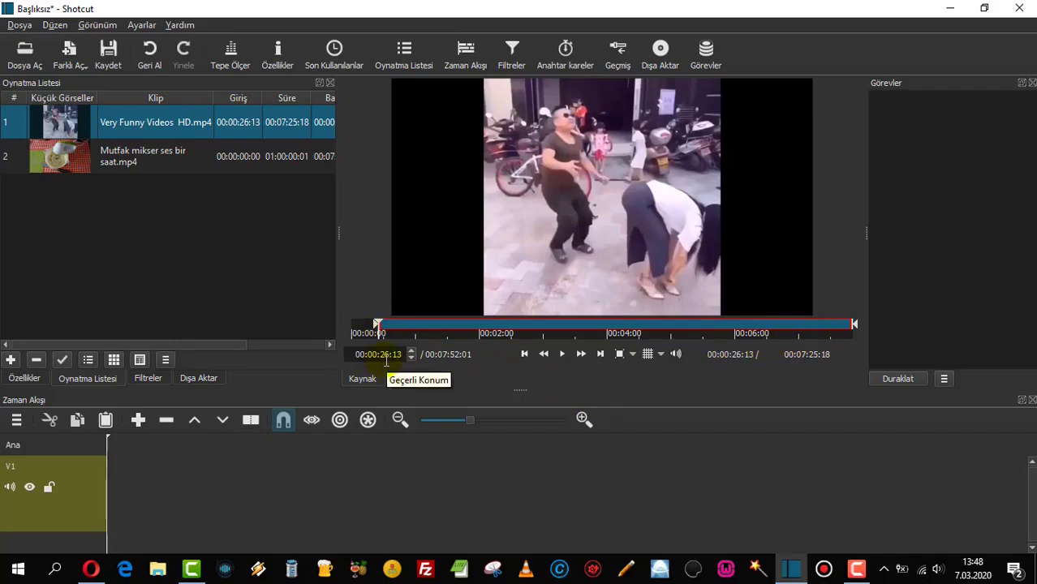
pyautogui.moveTo(854, 326); pyautogui.dragTo(613, 326)
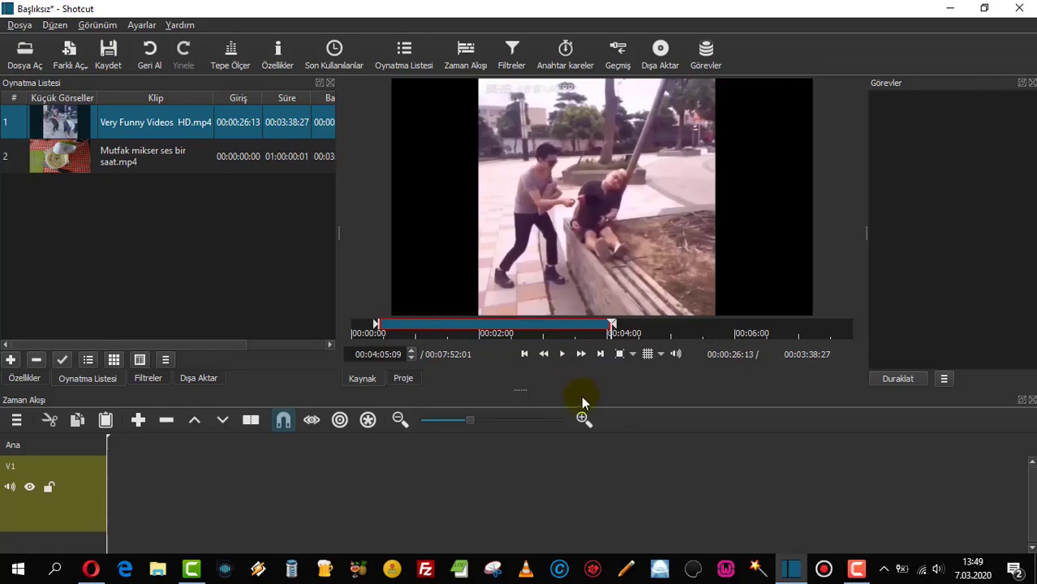
pyautogui.moveTo(581, 163); pyautogui.dragTo(106, 496)
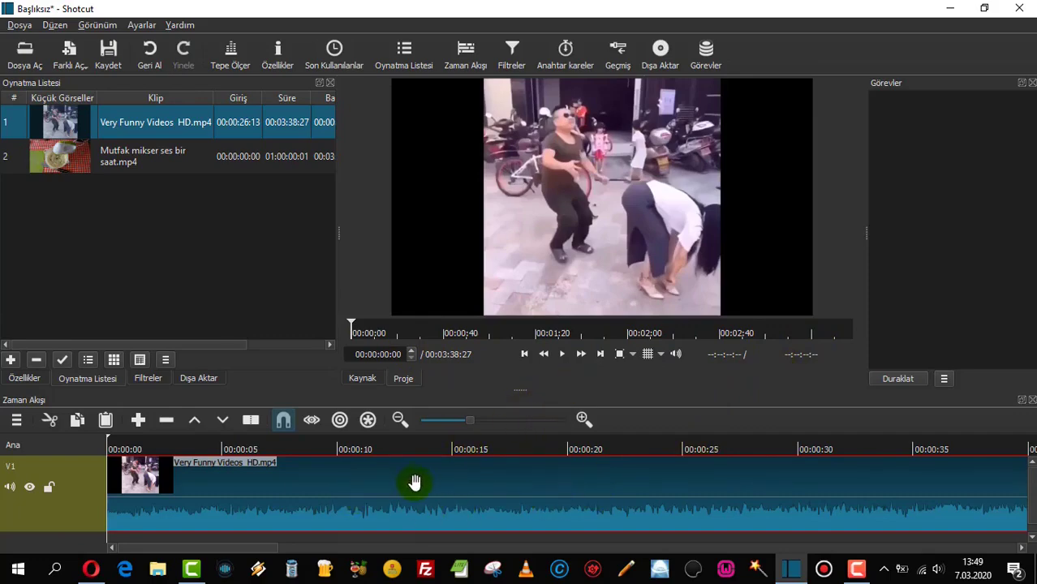
# - Split the timeline clip at 00:00:11:10 and delete the part after the cut
pyautogui.click(311, 419)
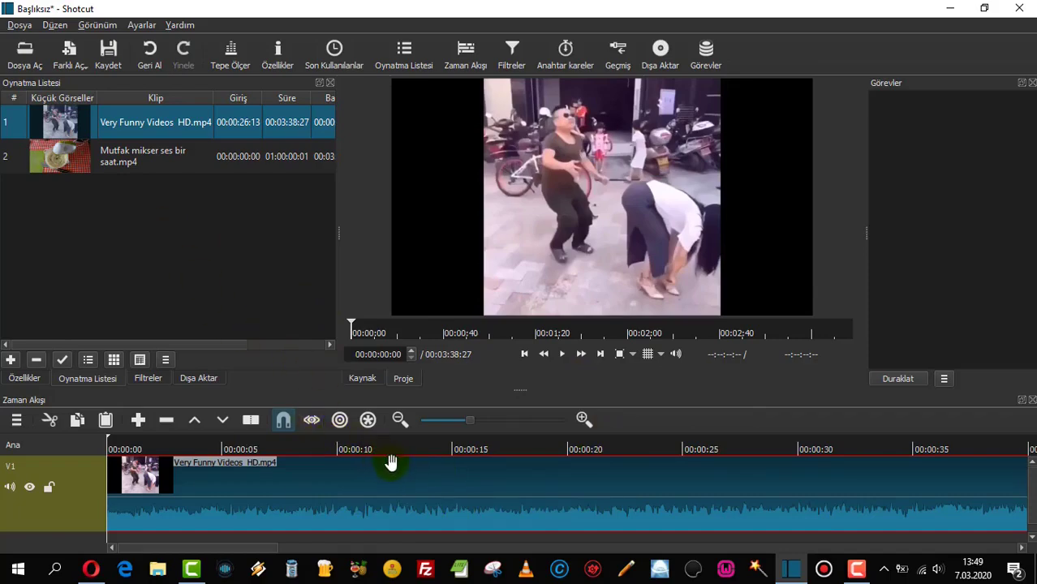
pyautogui.click(368, 469)
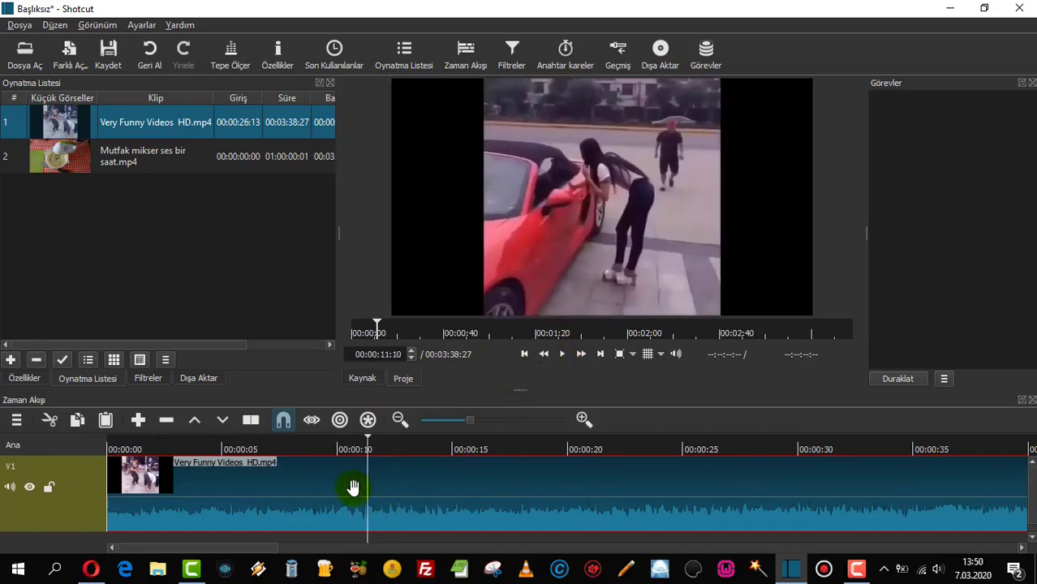
pyautogui.click(251, 421)
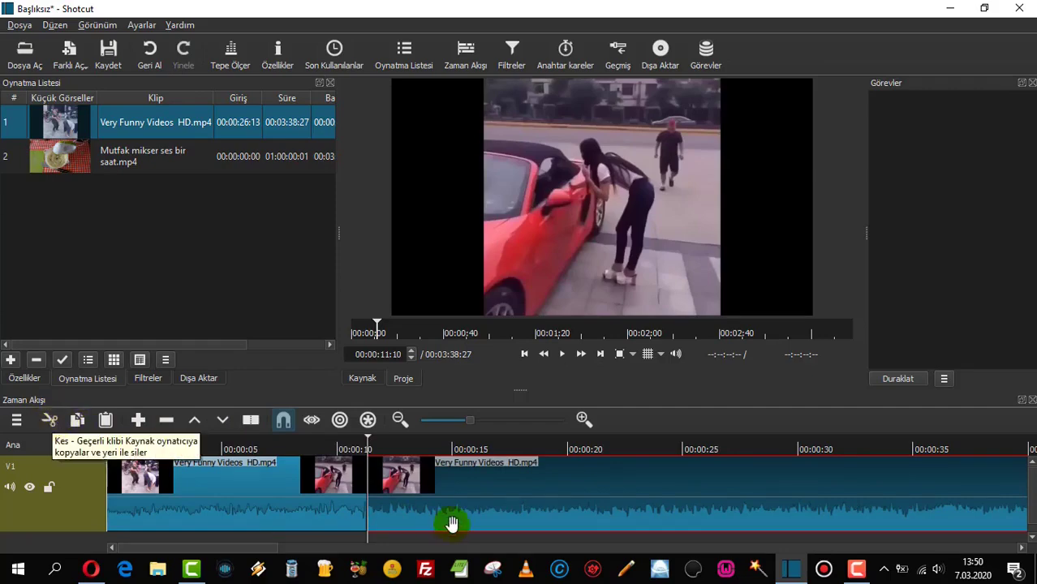
pyautogui.moveTo(461, 512); pyautogui.dragTo(527, 510)
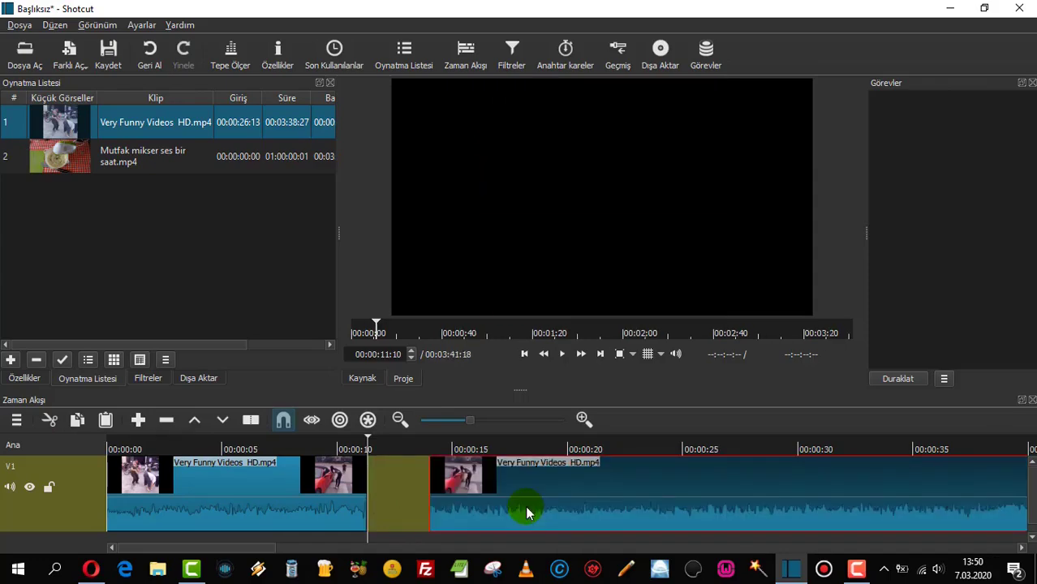
pyautogui.press('Delete')
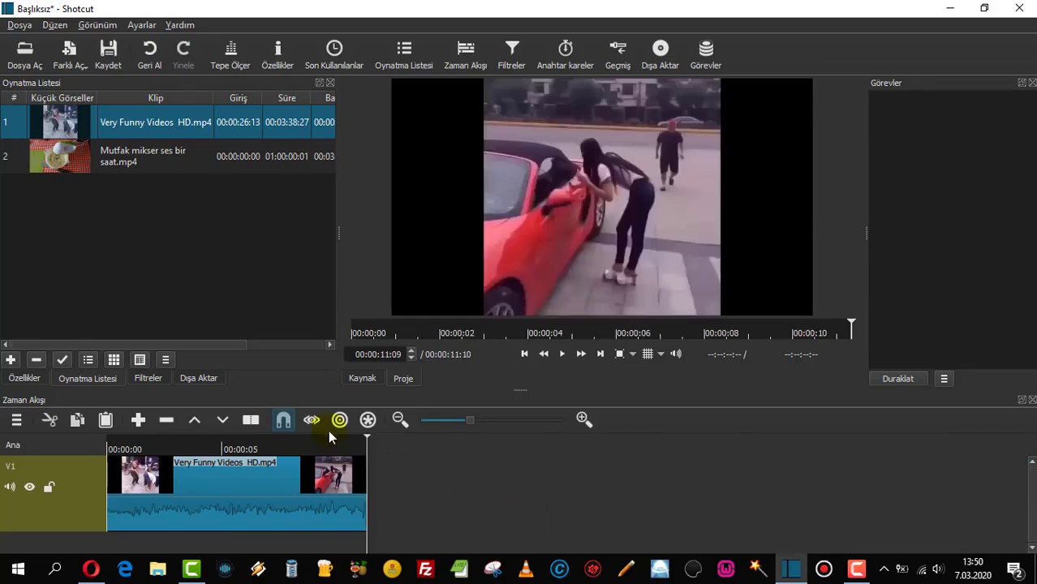
# - Reduce the Shotcut window and open the Video Araçları > GreenScreen folder on drive C: in File Explorer
pyautogui.click(984, 8)
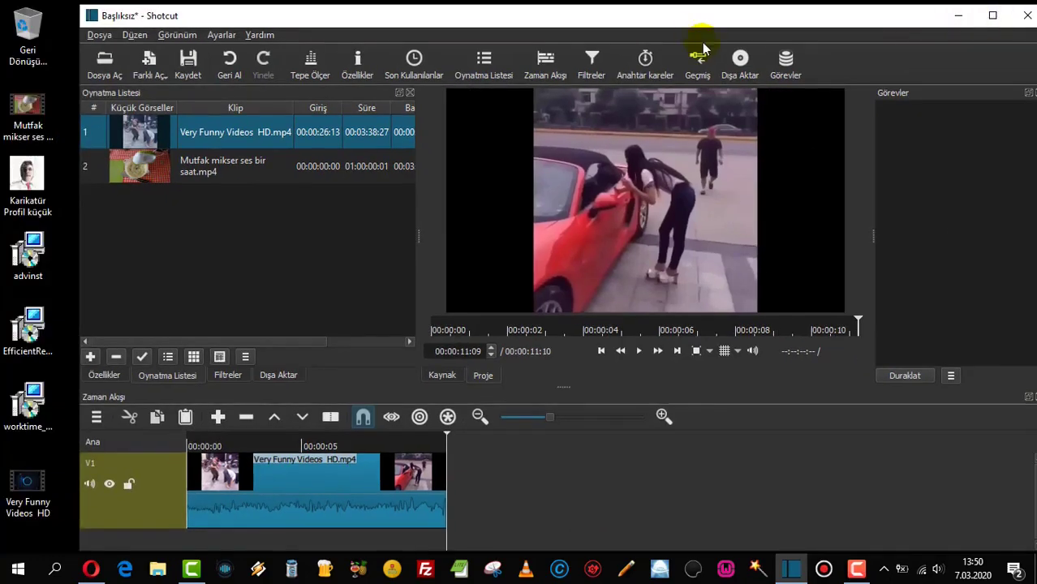
pyautogui.moveTo(683, 16); pyautogui.dragTo(717, 16)
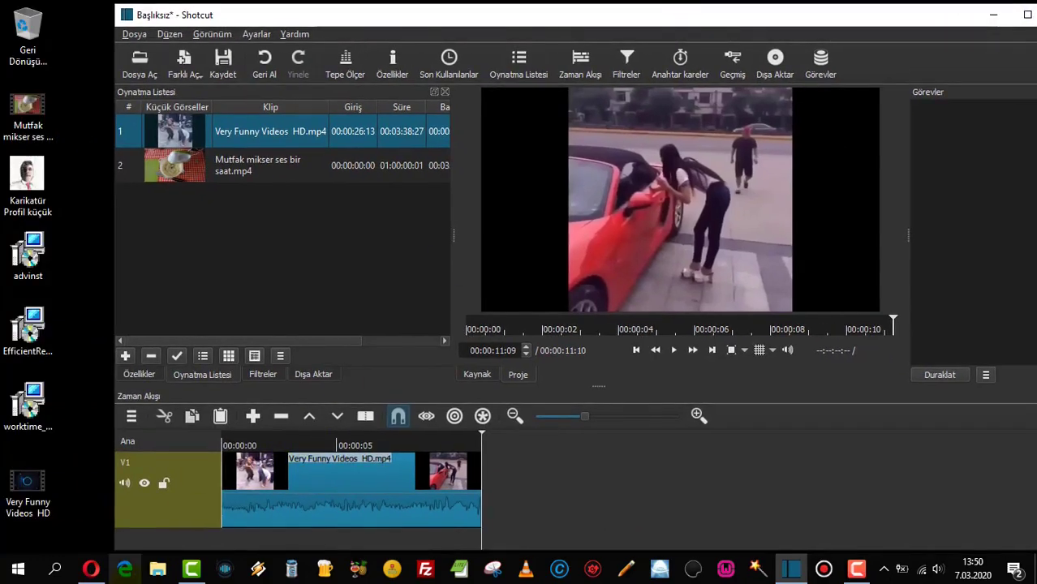
pyautogui.click(157, 569)
pyautogui.click(261, 317)
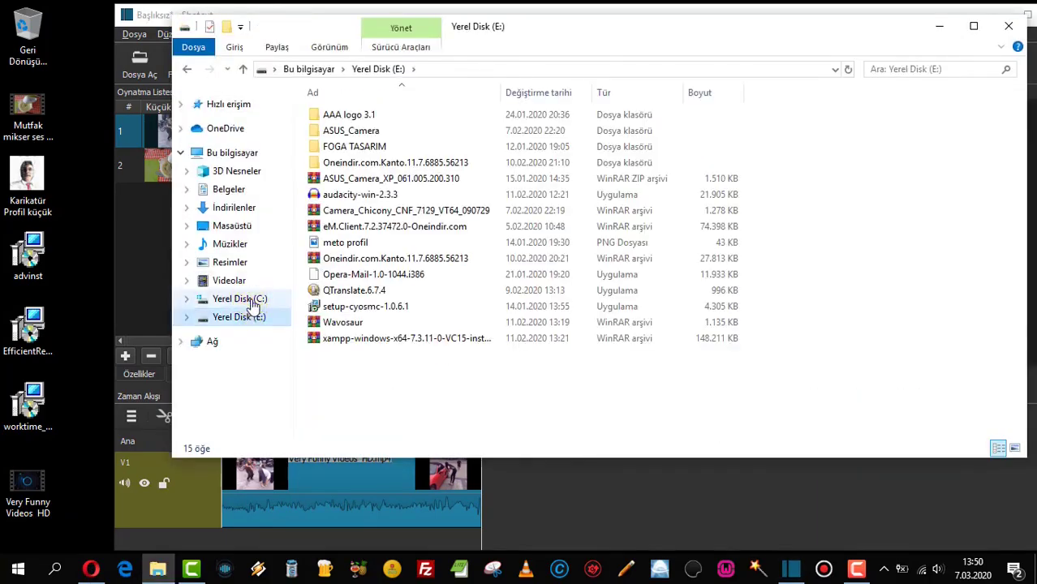
pyautogui.click(251, 300)
pyautogui.click(364, 290)
pyautogui.click(342, 258)
pyautogui.click(346, 244)
pyautogui.click(349, 260)
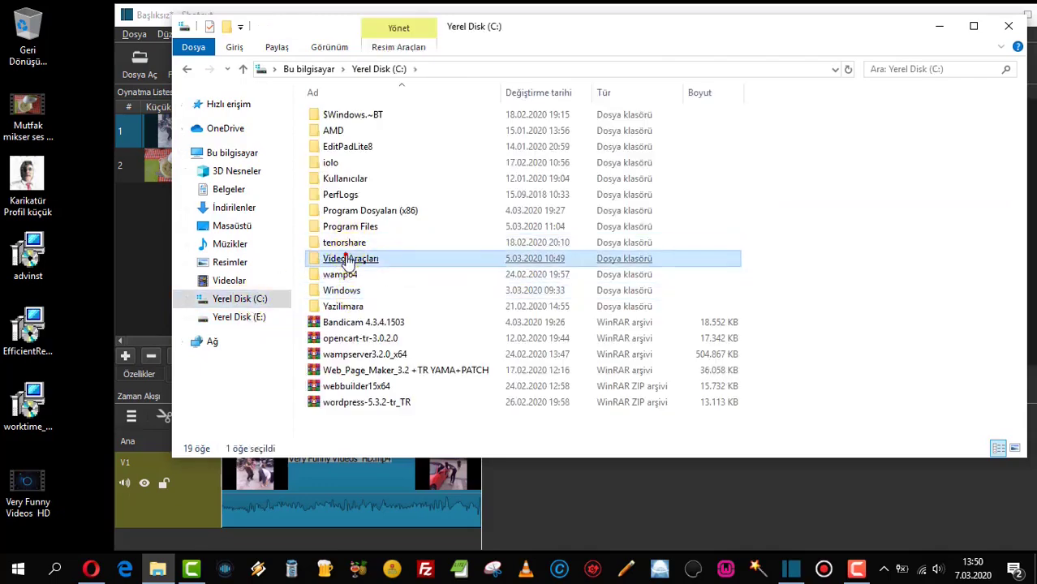
pyautogui.doubleClick(349, 259)
pyautogui.click(439, 233)
pyautogui.click(528, 140)
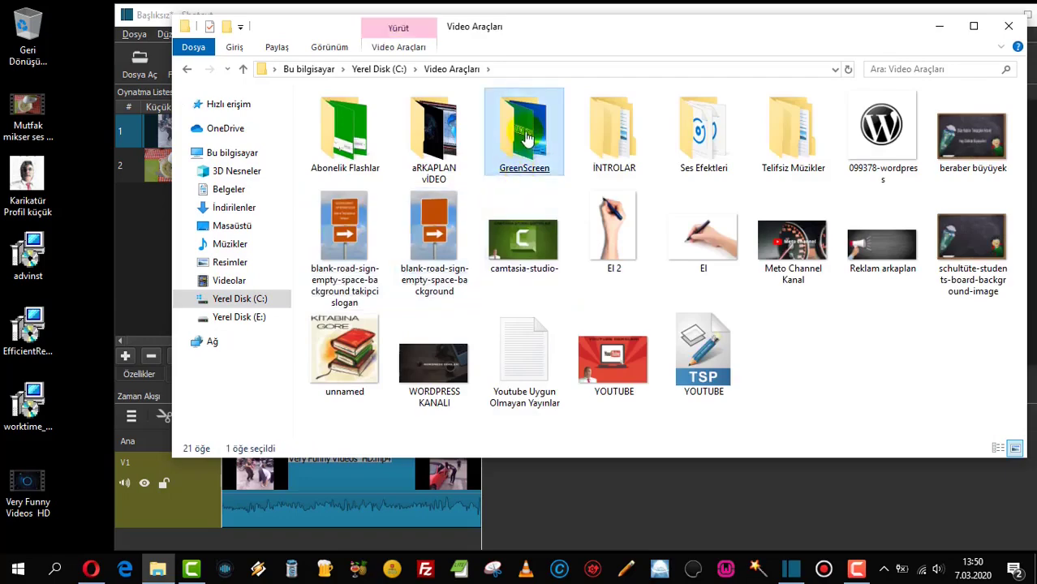
pyautogui.doubleClick(525, 140)
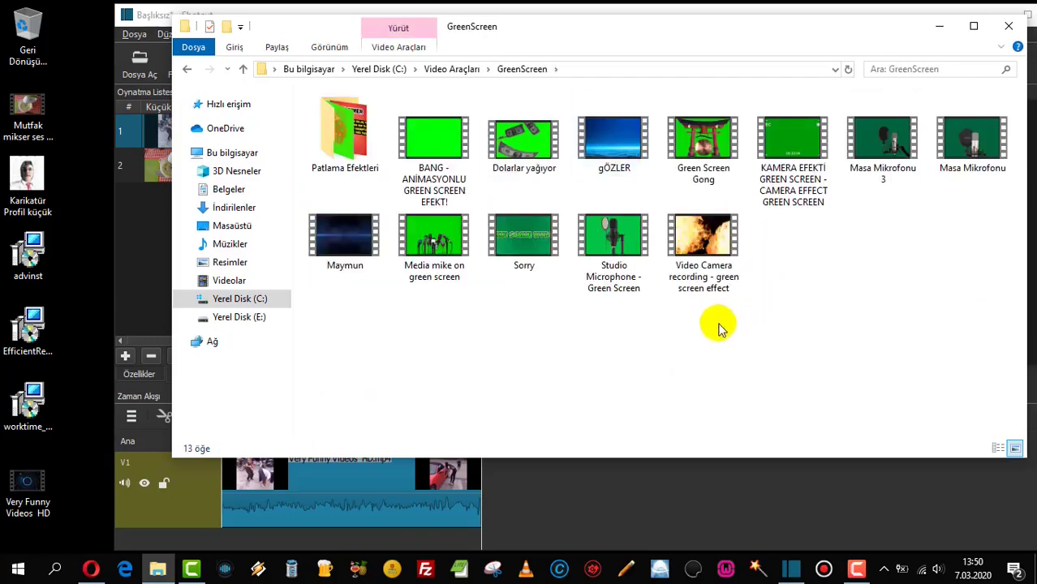
# - Add the Dolarlar yağıyor and gÖZLER videos from the folder to the playlist and return to Shotcut in a maximized window
pyautogui.moveTo(665, 32); pyautogui.dragTo(887, 51)
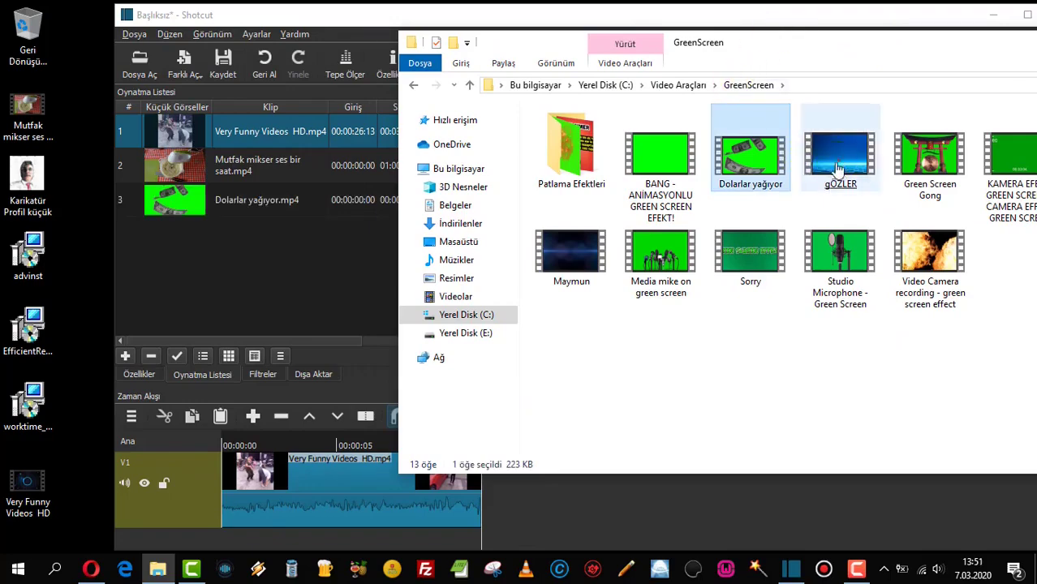
pyautogui.moveTo(839, 160); pyautogui.dragTo(229, 295)
pyautogui.moveTo(799, 12); pyautogui.dragTo(641, 37)
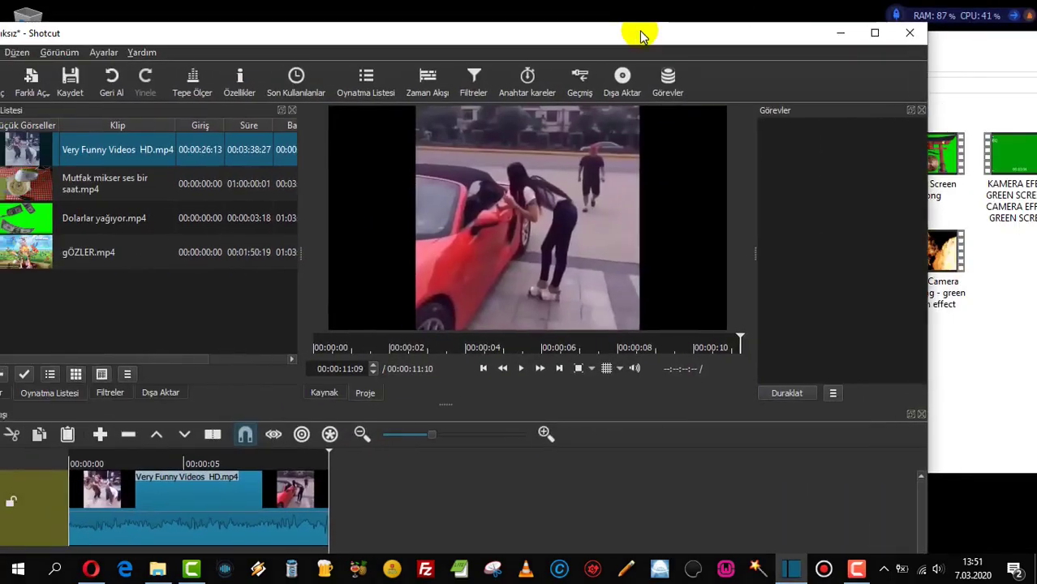
pyautogui.click(952, 68)
pyautogui.moveTo(1002, 34); pyautogui.dragTo(738, 46)
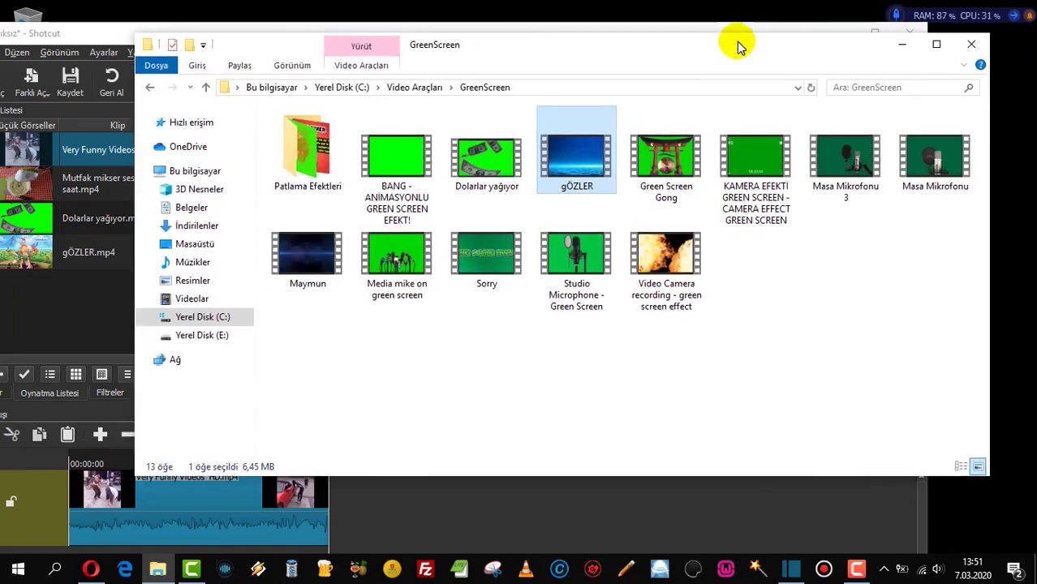
pyautogui.click(973, 44)
pyautogui.moveTo(473, 38); pyautogui.dragTo(548, 2)
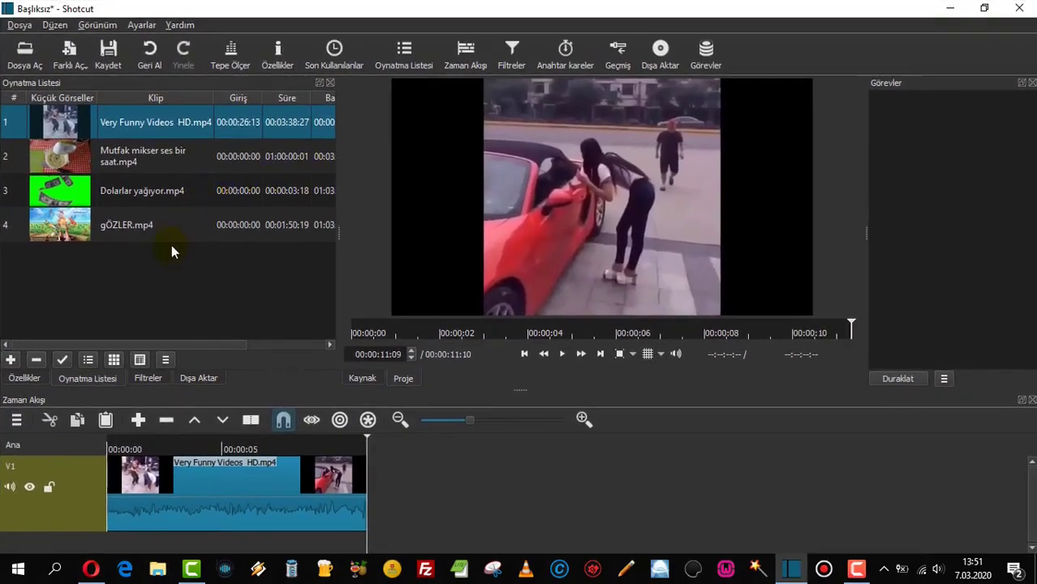
# - Trim the gÖZLER clip to start at 00:00:10:01 with a duration of 00:00:19:25 and append it after the first clip on V1
pyautogui.moveTo(60, 226); pyautogui.dragTo(436, 245)
pyautogui.click(561, 354)
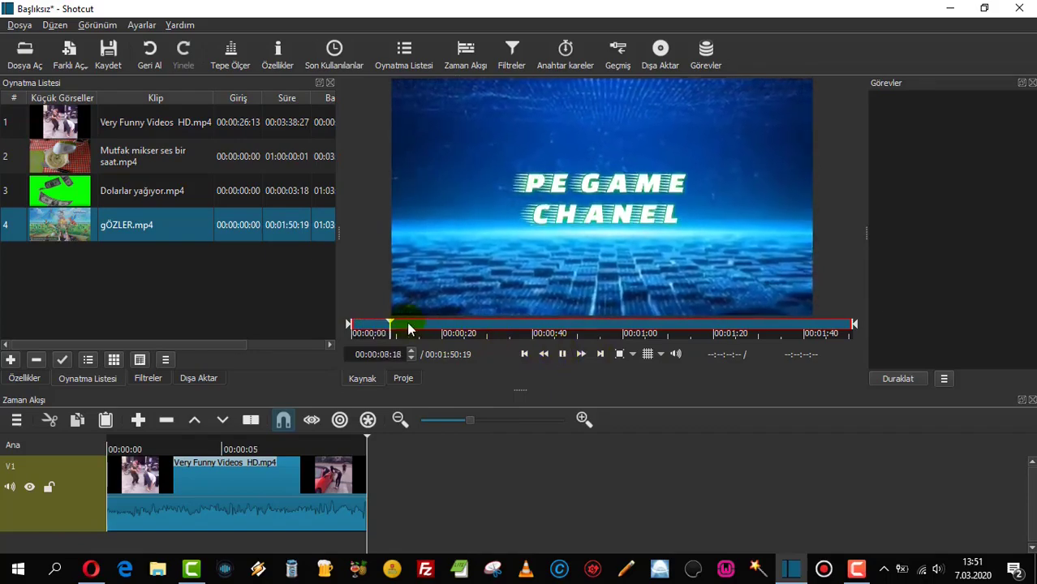
pyautogui.click(561, 355)
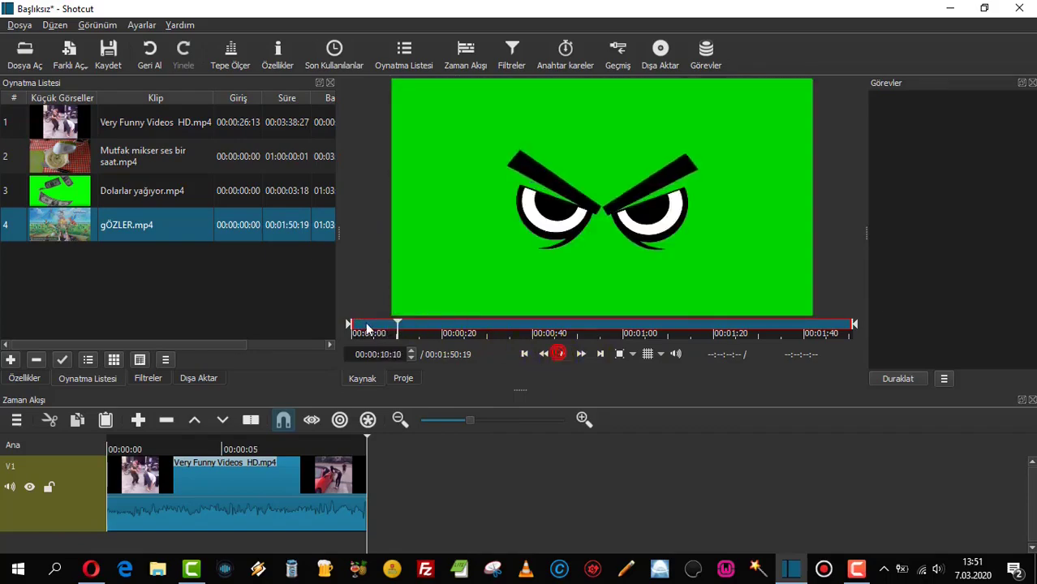
pyautogui.moveTo(349, 328); pyautogui.dragTo(396, 328)
pyautogui.moveTo(856, 327); pyautogui.dragTo(483, 497)
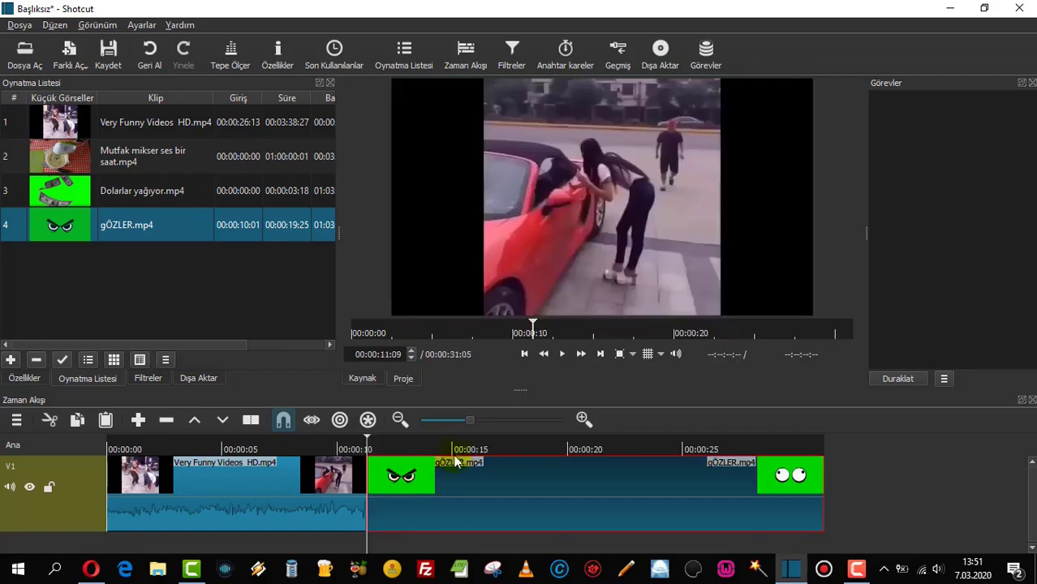
# - Play the timeline from just before the cut between the Very Funny Videos clip and the gÖZLER clip
pyautogui.moveTo(336, 442); pyautogui.dragTo(320, 441)
pyautogui.click(561, 354)
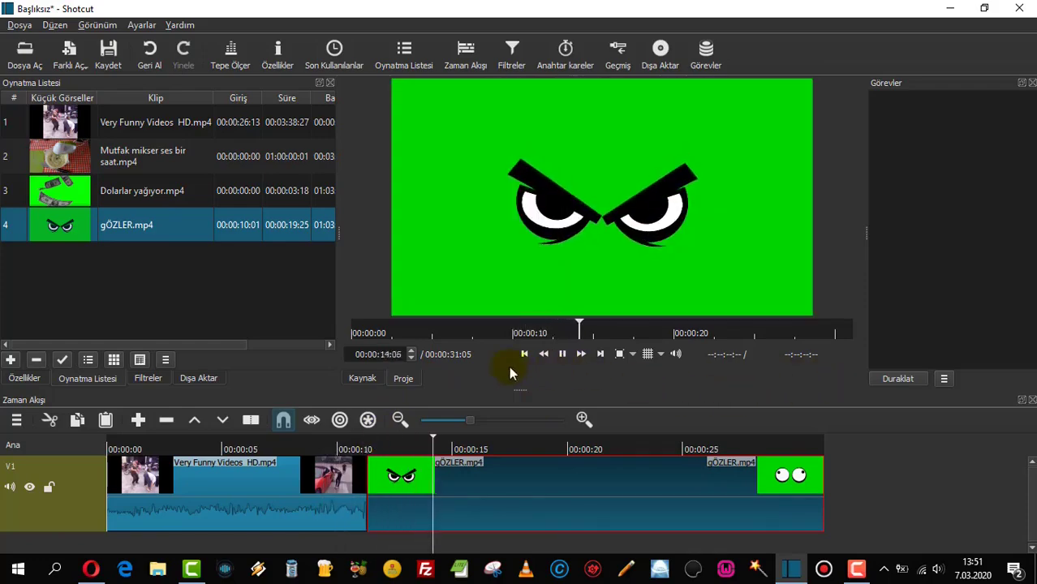
pyautogui.click(563, 355)
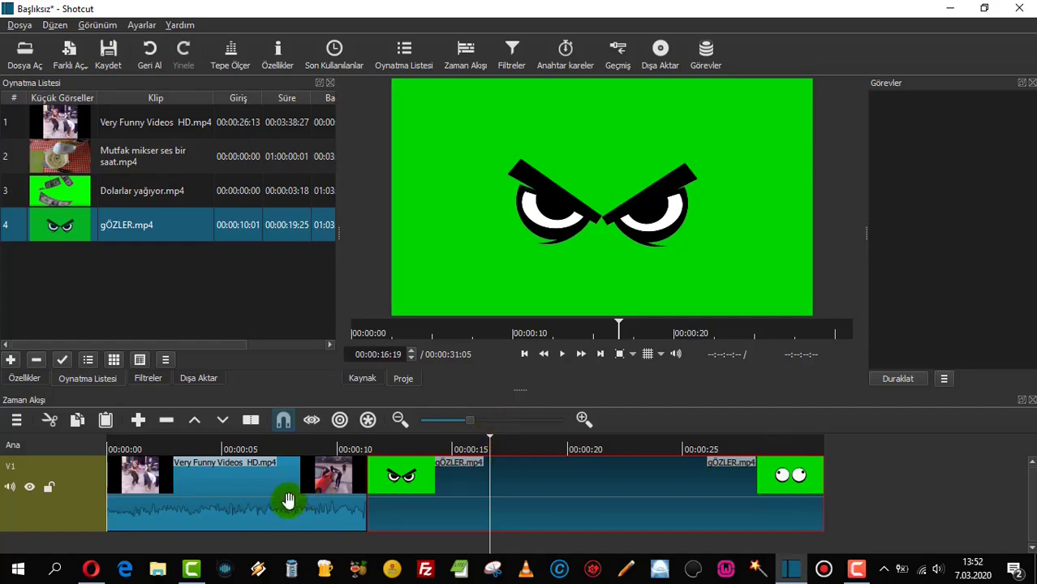
# - Select the Very Funny Videos clip on V1 and play it from about four seconds in
pyautogui.click(267, 513)
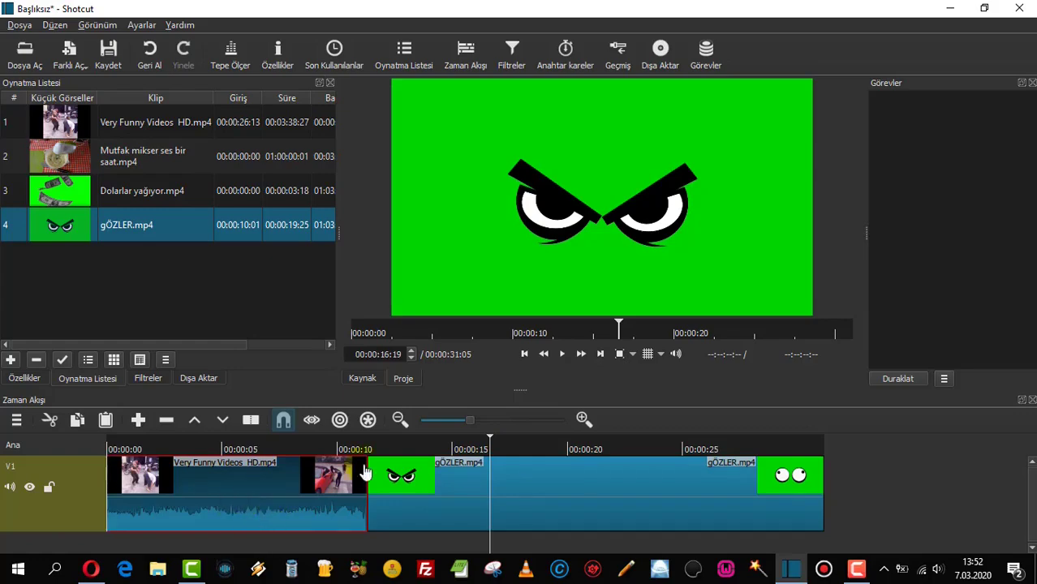
pyautogui.click(211, 449)
pyautogui.click(562, 353)
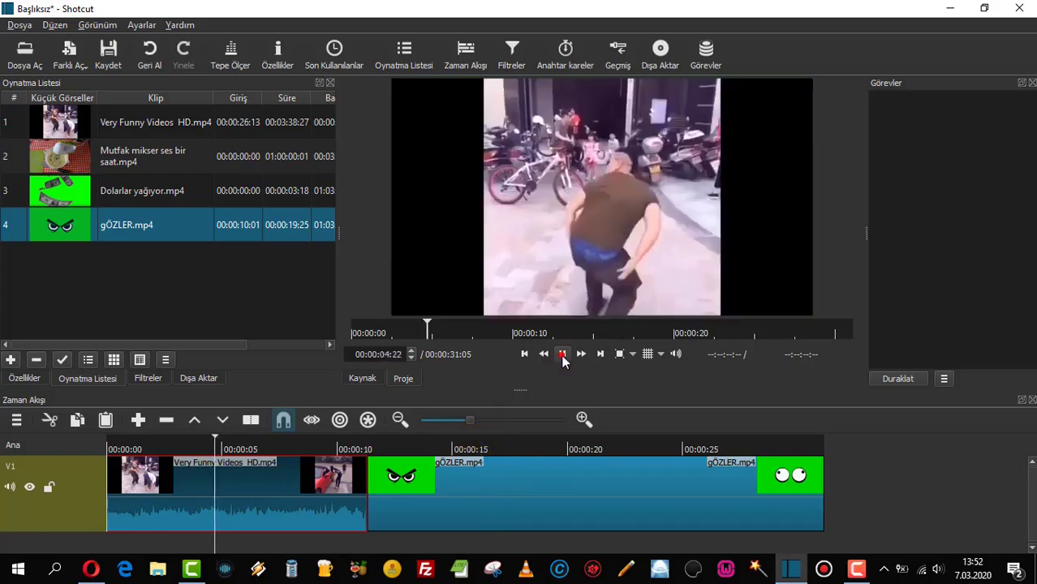
# - Detach the audio of the Very Funny Videos clip onto its own audio track
pyautogui.click(227, 507)
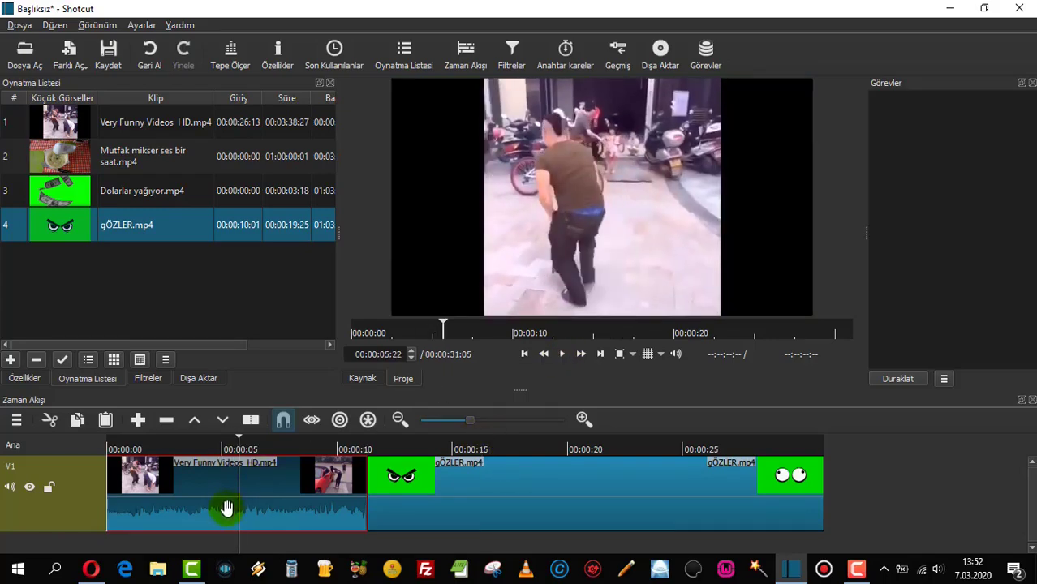
pyautogui.rightClick(227, 513)
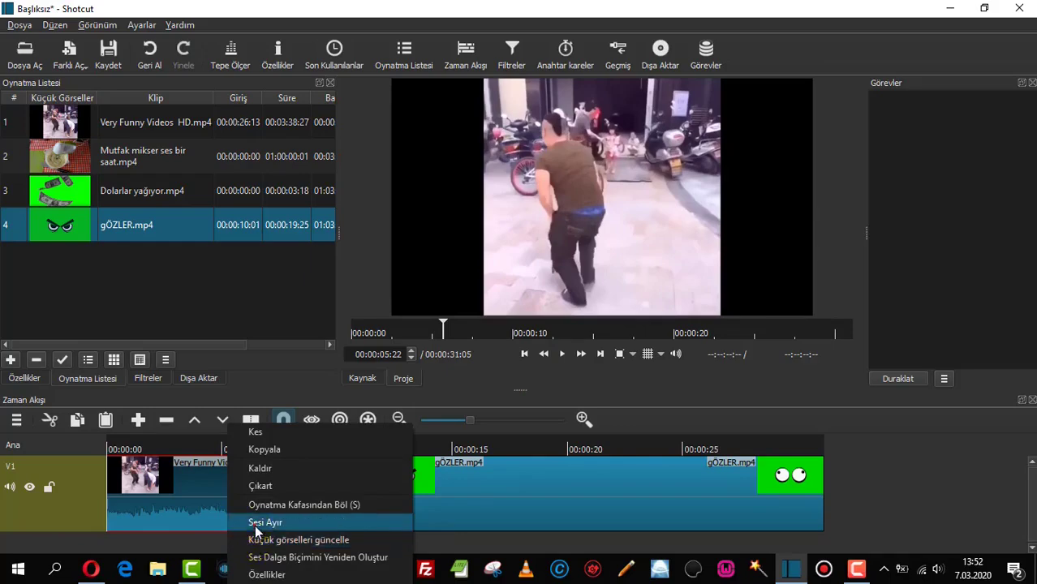
pyautogui.click(257, 523)
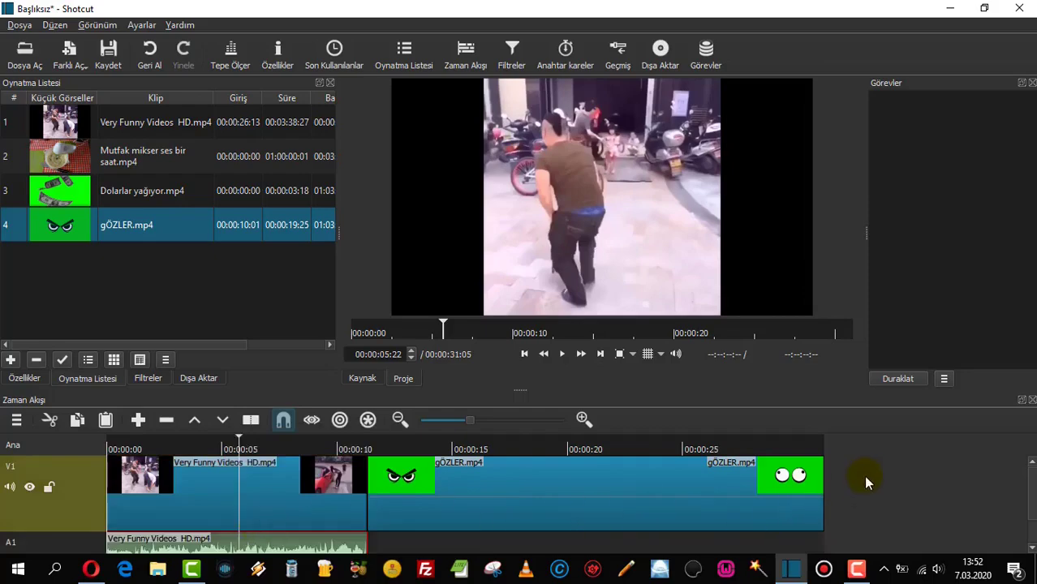
# - Delete the detached Very Funny Videos audio from track A1 and play the timeline onward from 00:00:05:22
pyautogui.moveTo(1032, 491); pyautogui.dragTo(1033, 526)
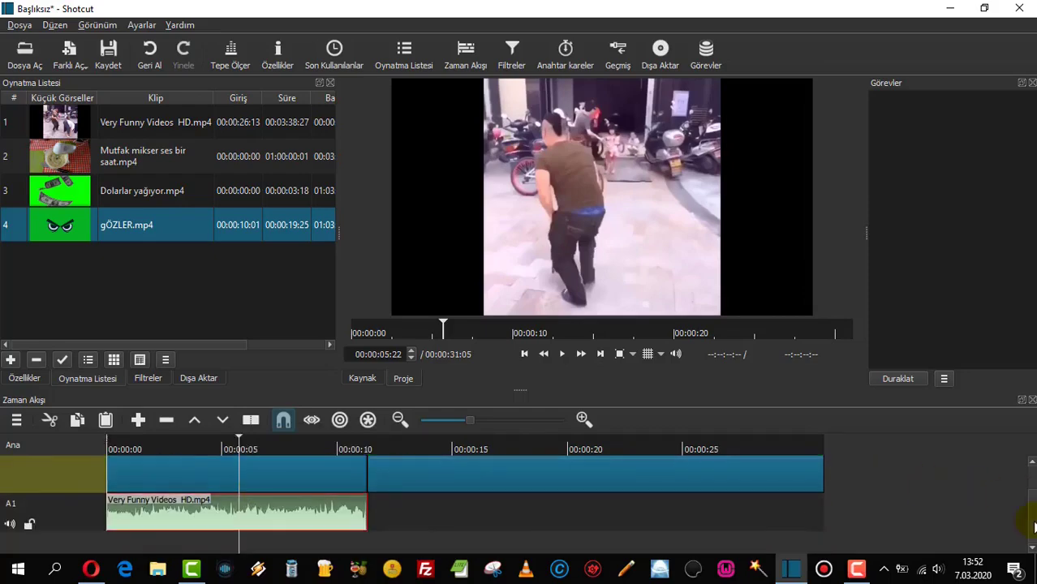
pyautogui.click(259, 514)
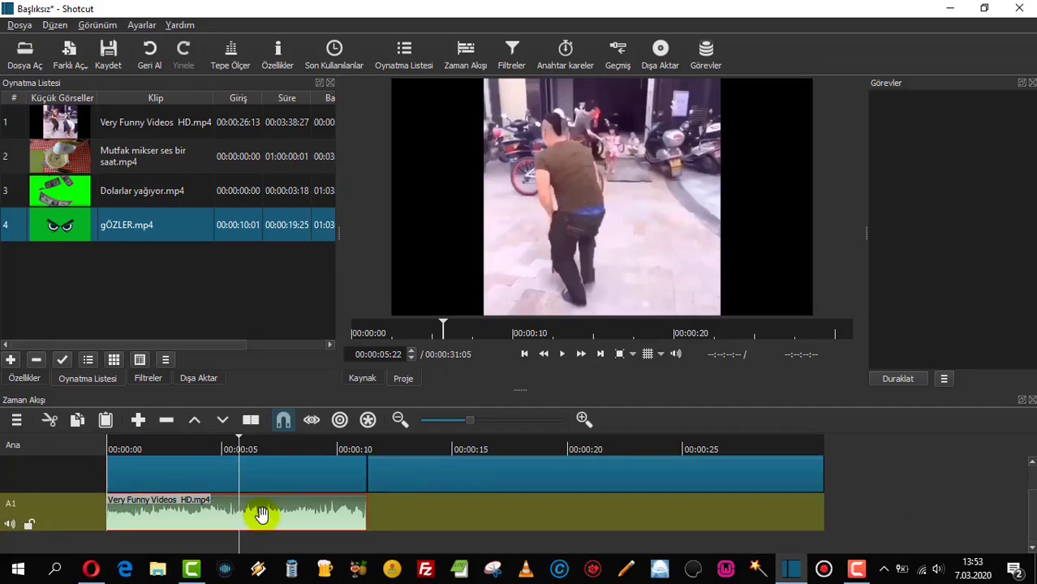
pyautogui.press('Delete')
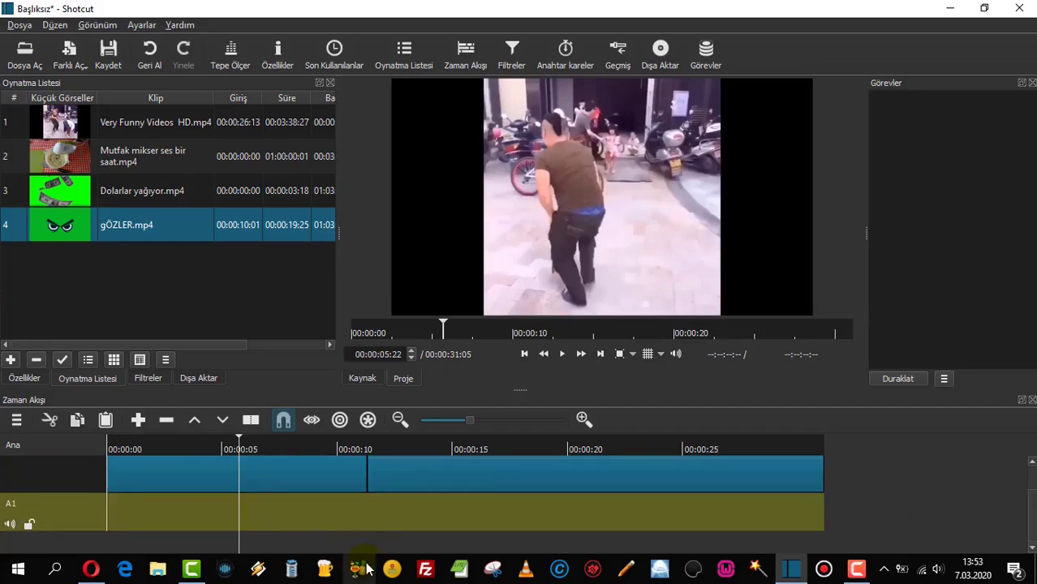
pyautogui.scroll(2, 1031, 471)
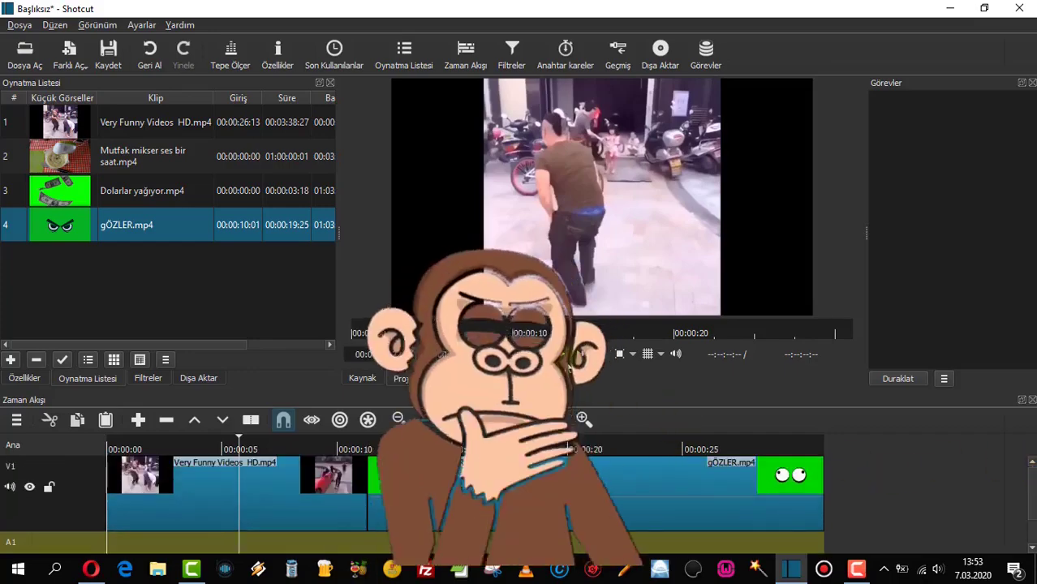
pyautogui.press('space')
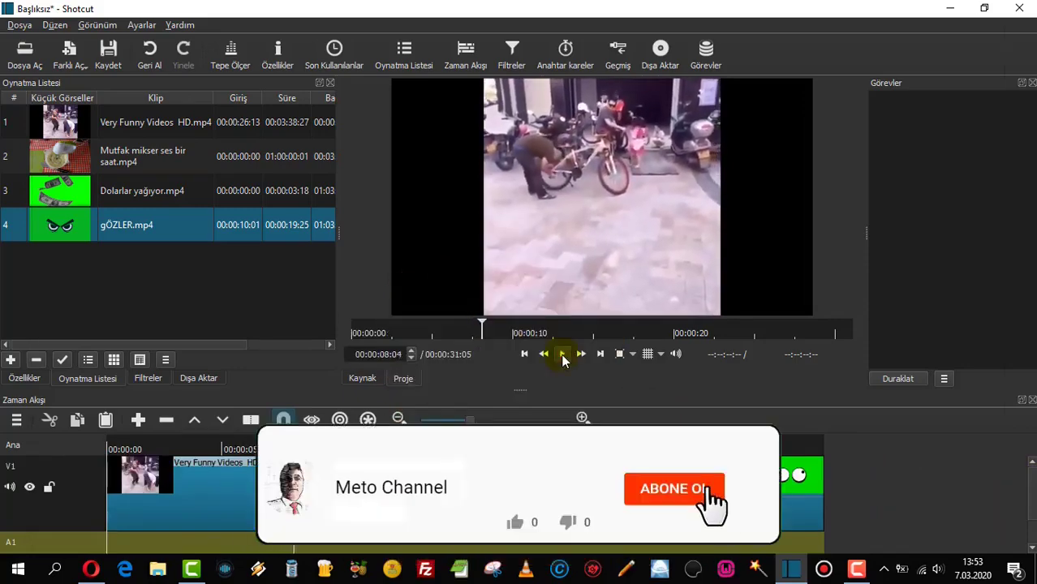
# - Try the playlist's tiles, icons and details views, leaving the clips displayed in icons view
pyautogui.click(113, 359)
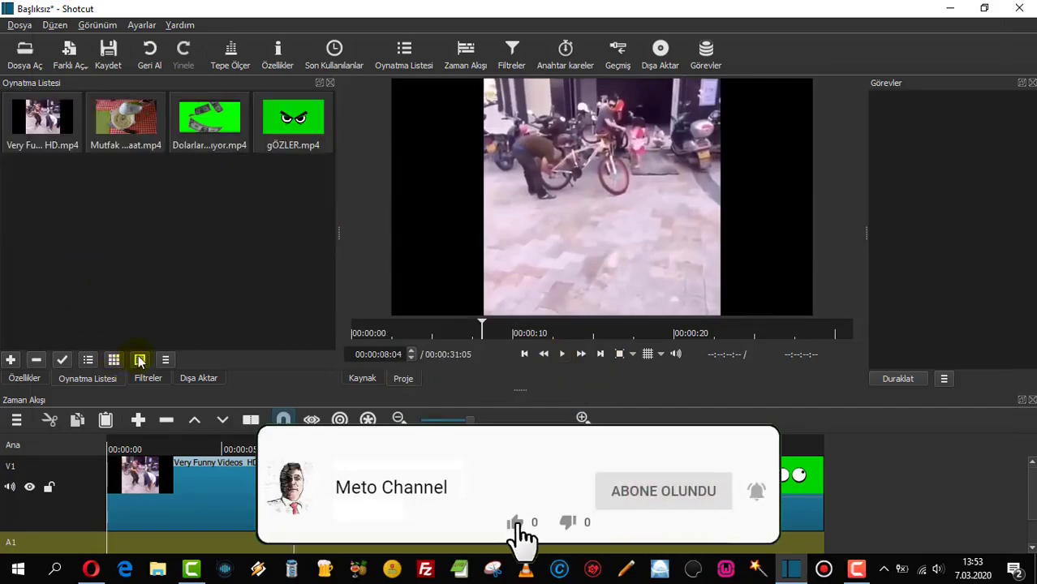
pyautogui.click(89, 360)
pyautogui.click(113, 359)
pyautogui.click(138, 360)
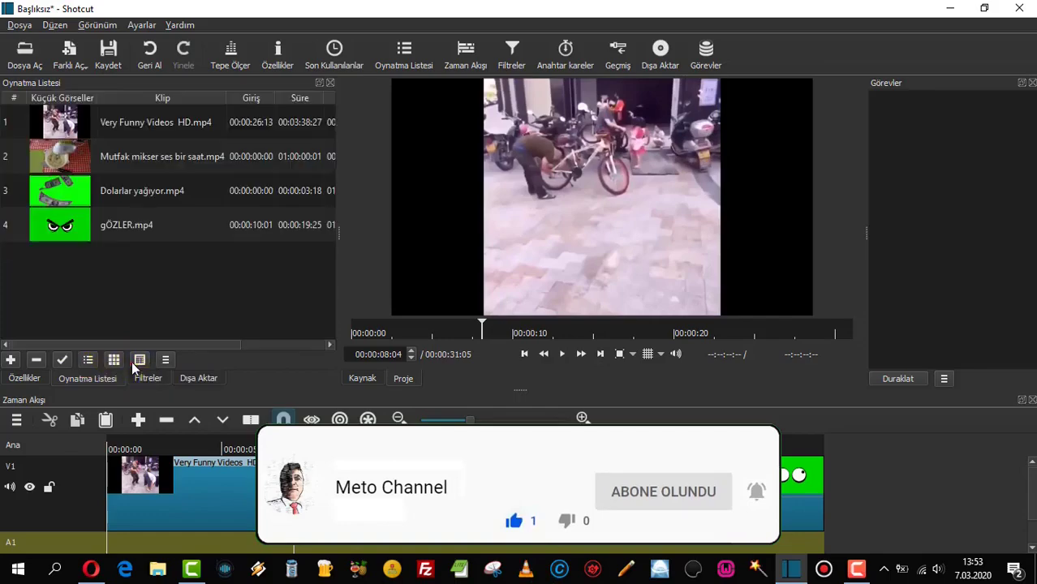
pyautogui.click(114, 360)
pyautogui.click(88, 359)
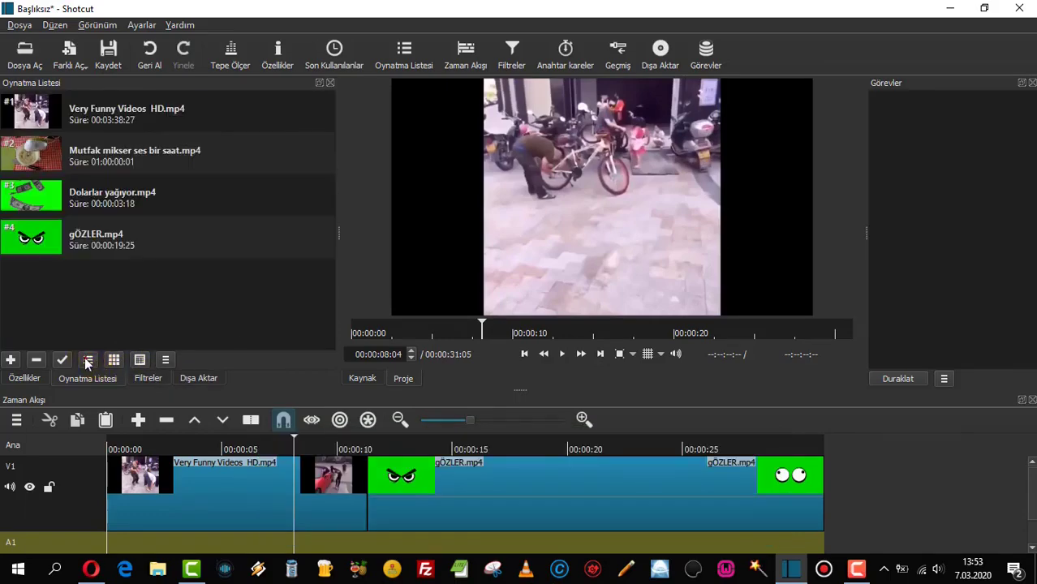
pyautogui.click(113, 360)
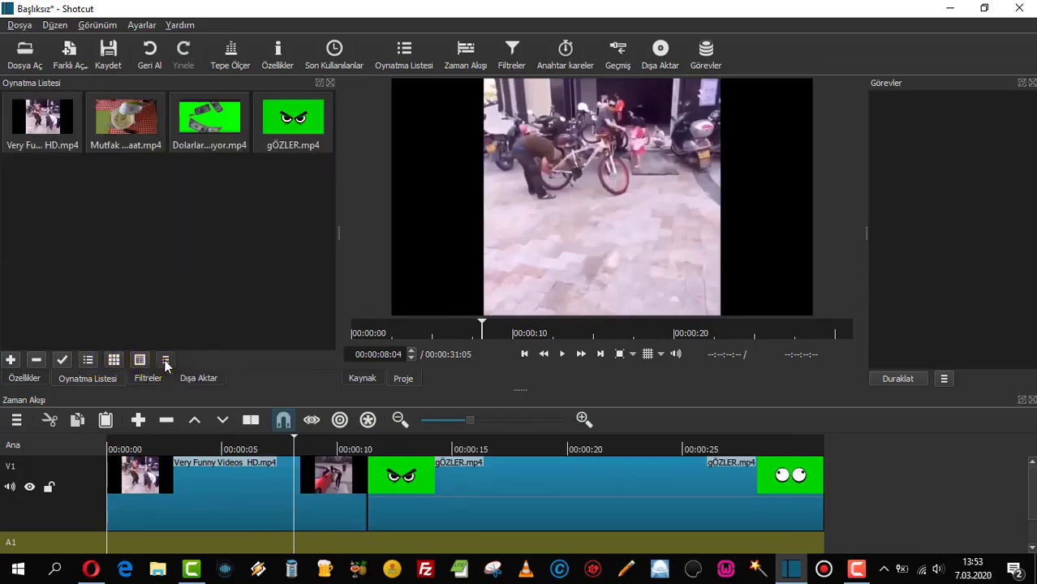
# - Add a second copy of the gÖZLER clip to the playlist
pyautogui.press('a')
pyautogui.click(521, 506)
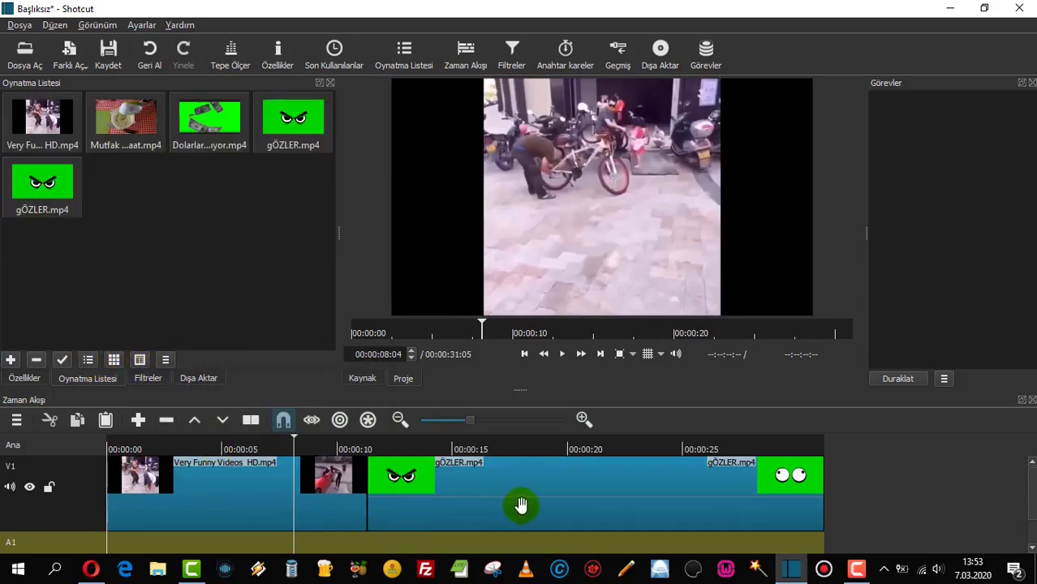